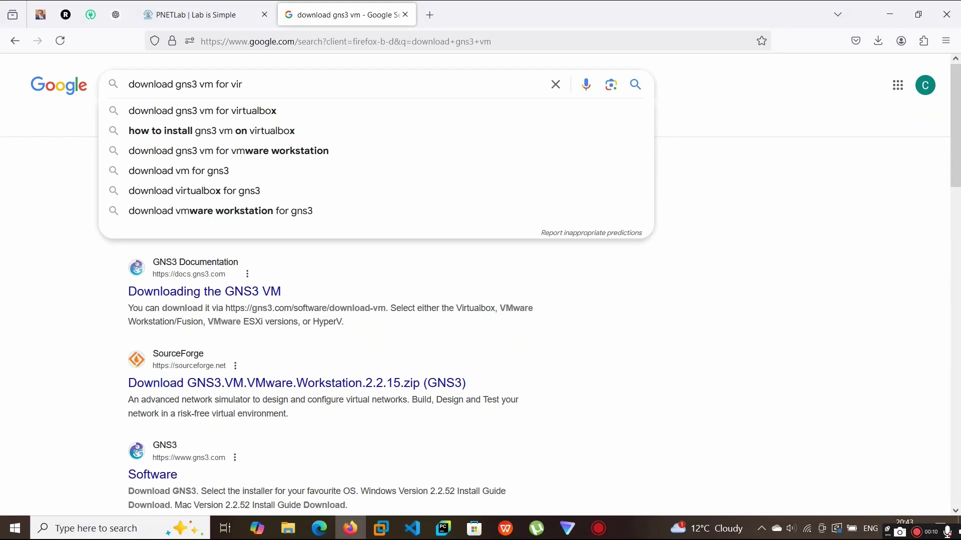
Search Google for 'download gns3 vm' and open the gns3.com GNS3 VM download result
key(BackSpace)
key(BackSpace)
key(BackSpace)
key(BackSpace)
key(BackSpace)
key(Return)
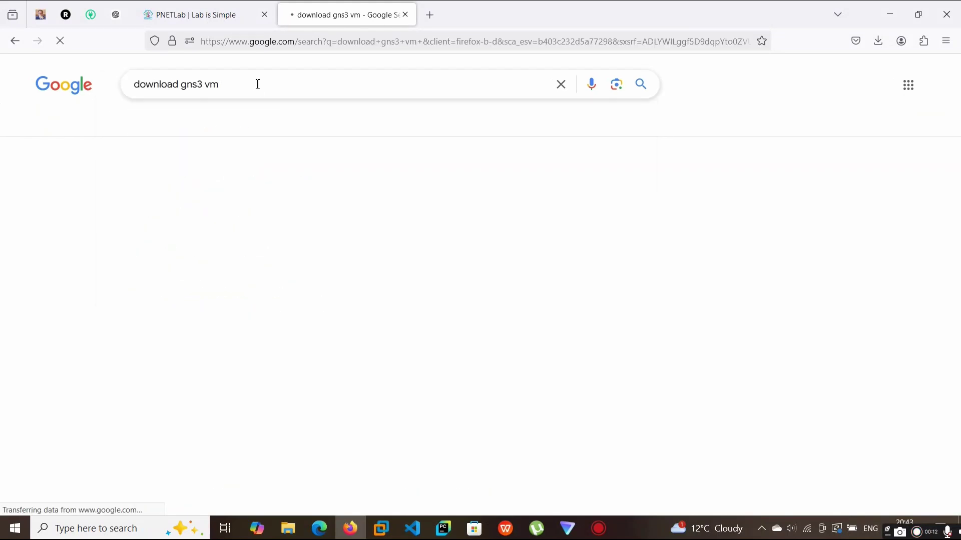
click(144, 198)
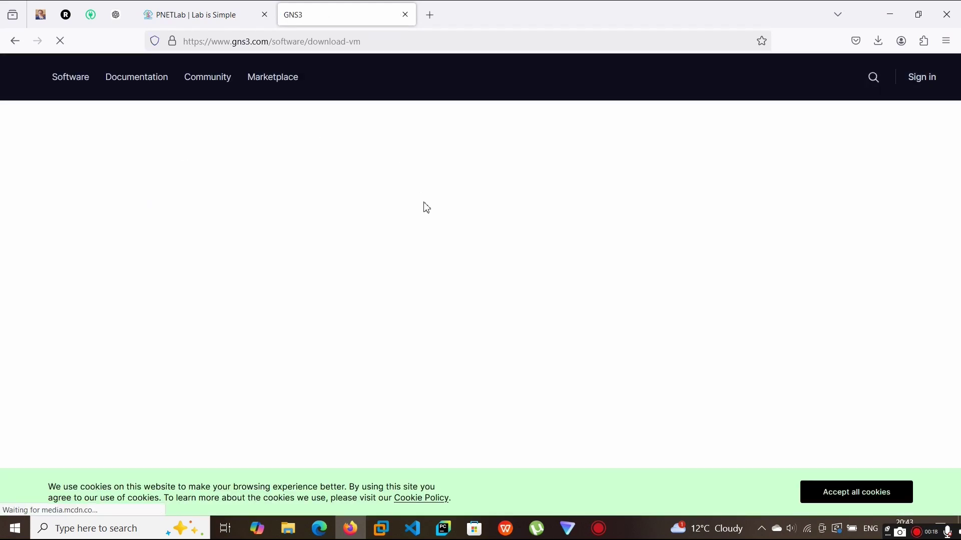
Download the VirtualBox edition of GNS3 VM 2.2.52 from the Download GNS3 VM page
scroll(426, 203, down, 2)
scroll(426, 203, up, 2)
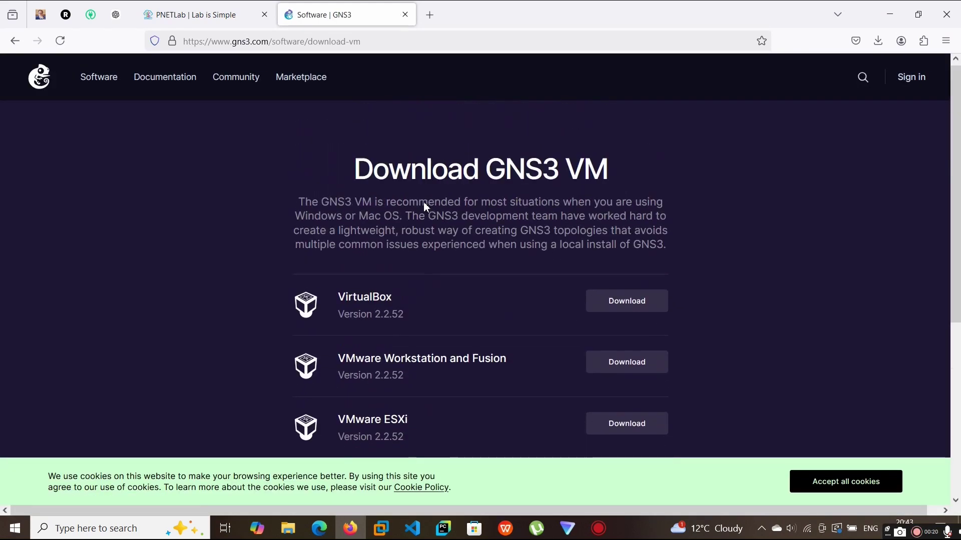
scroll(423, 202, down, 3)
scroll(424, 202, up, 2)
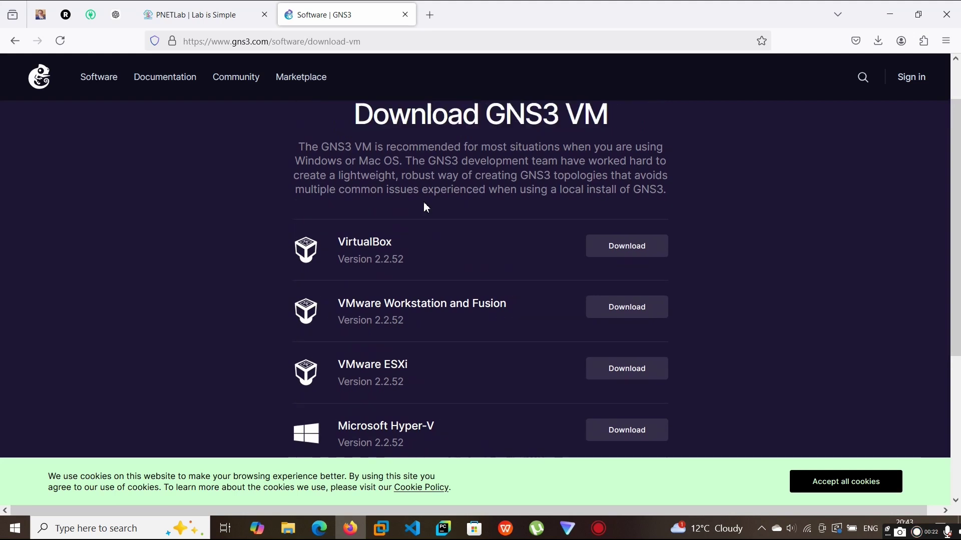
drag(355, 144, 635, 146)
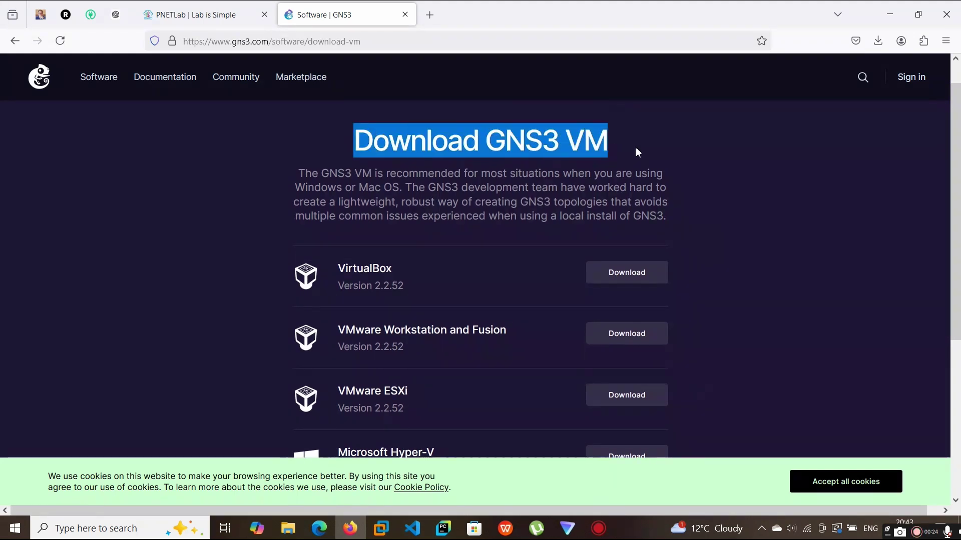
scroll(488, 307, down, 1)
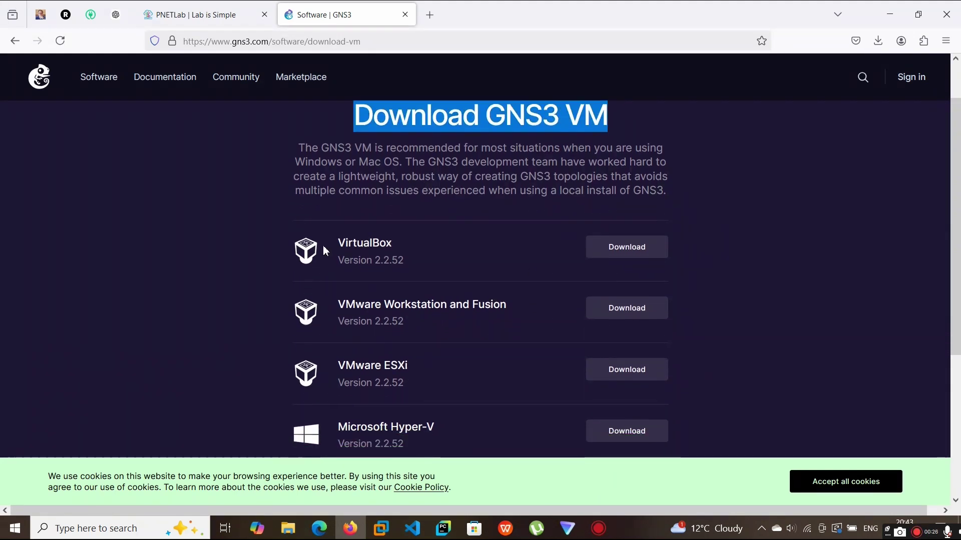
drag(401, 245, 333, 244)
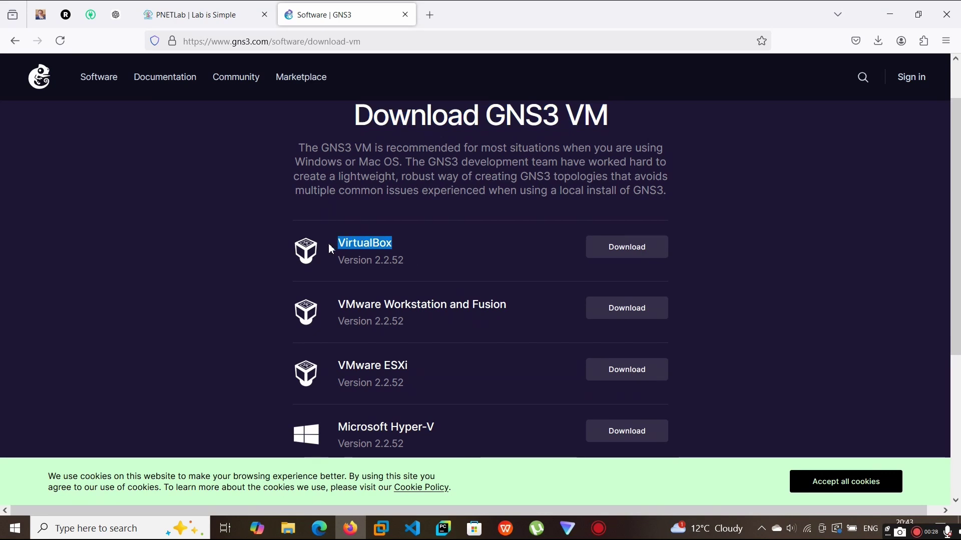
scroll(432, 278, down, 2)
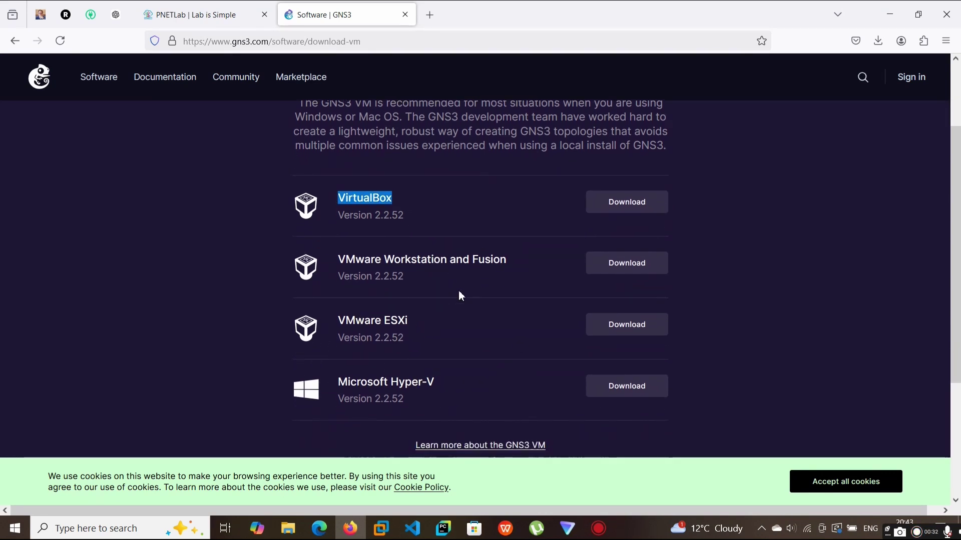
click(607, 205)
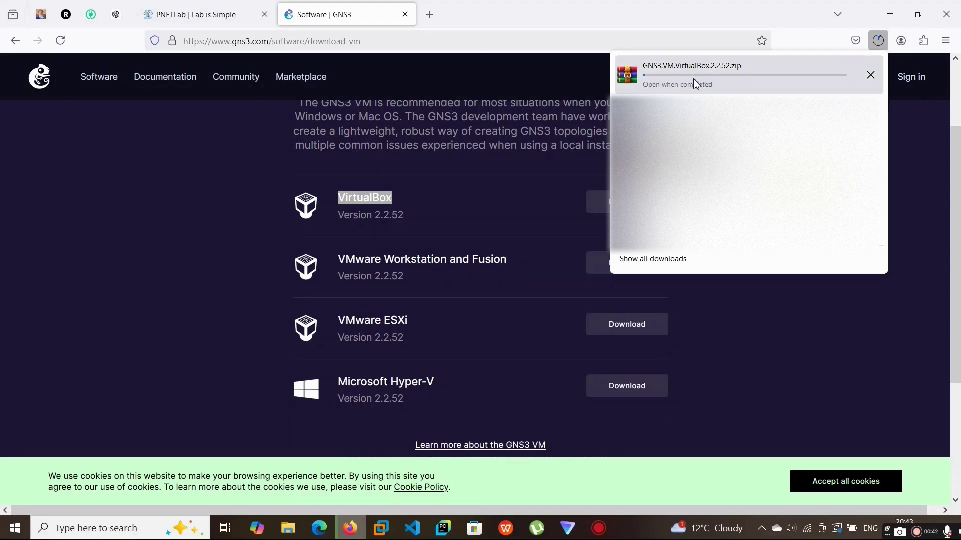
In a new tab, search 'download the gns3 desktop app' to find the GNS3 Software page
click(429, 14)
text(down)
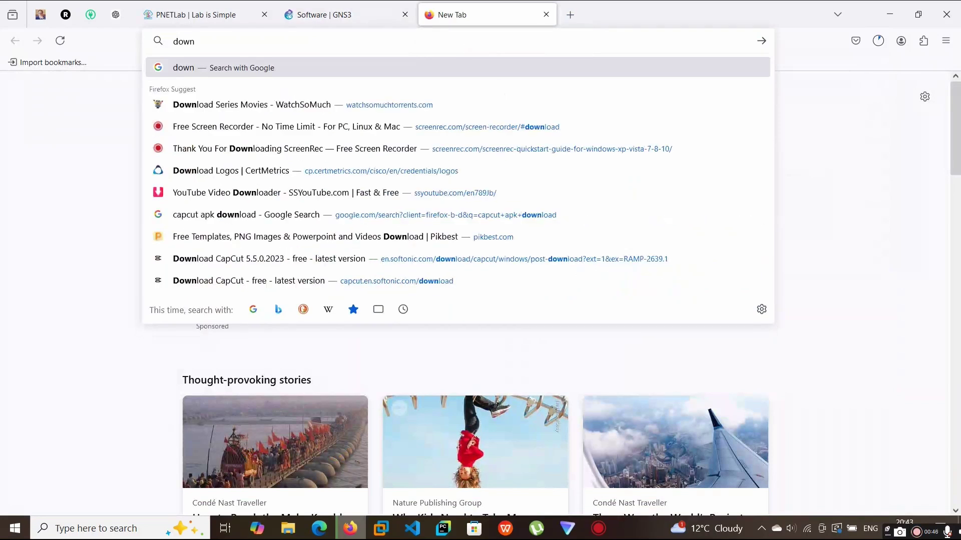
text(load the gn)
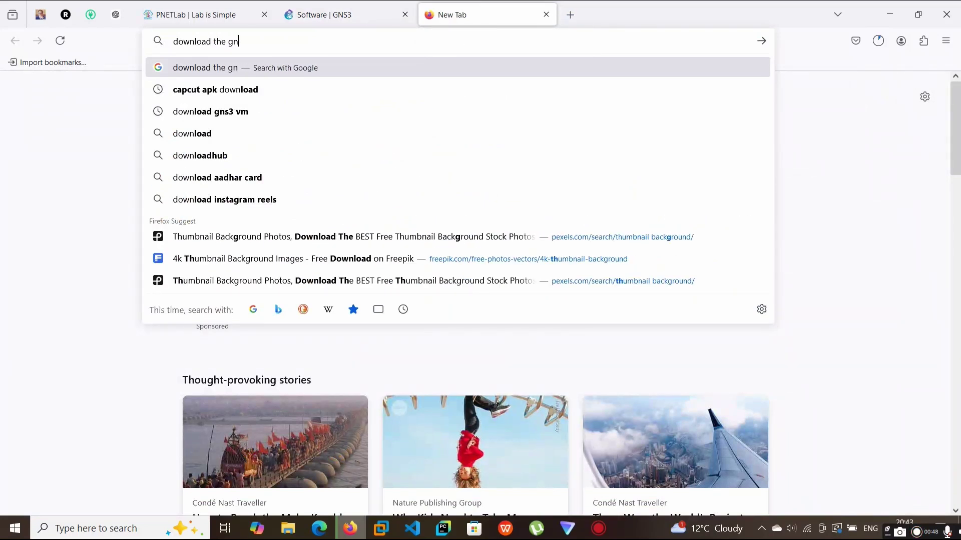
text(s3 deskyop)
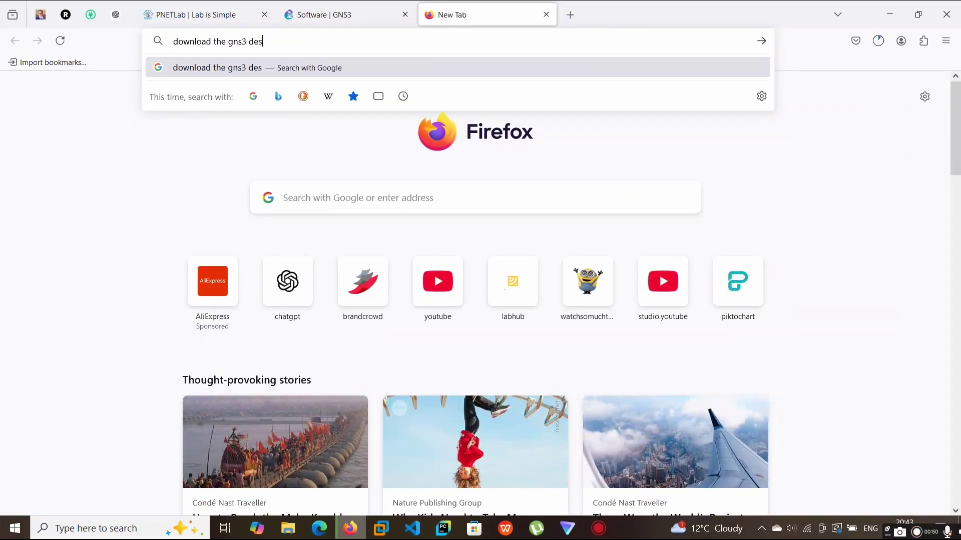
key(BackSpace)
key(BackSpace)
key(BackSpace)
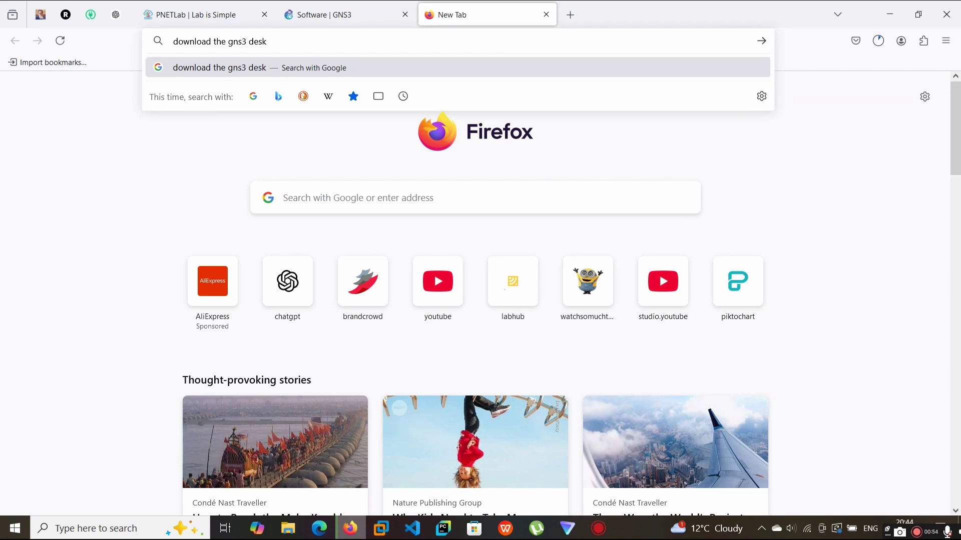
text(top app)
key(Return)
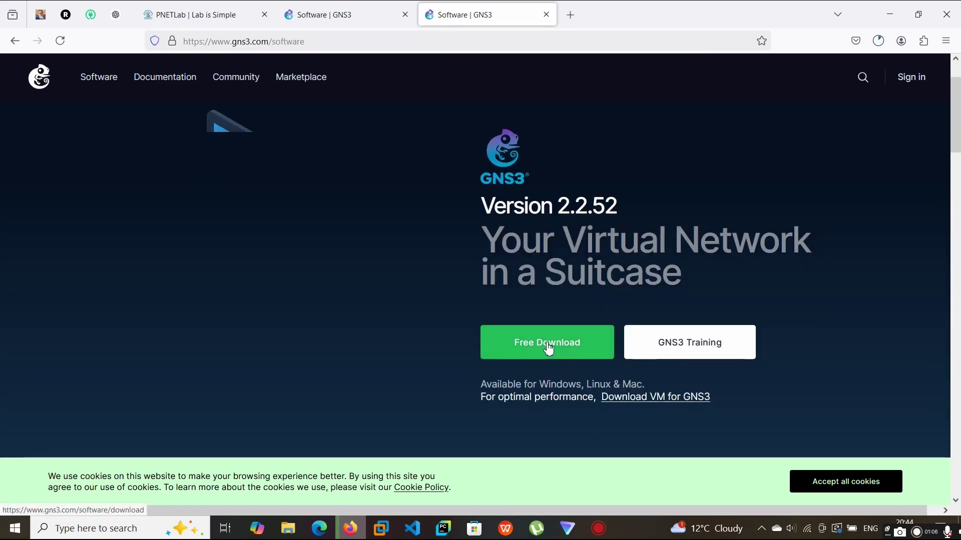
Request the GNS3 Windows installer via Free Download and go to the Login page when an account is required
click(549, 347)
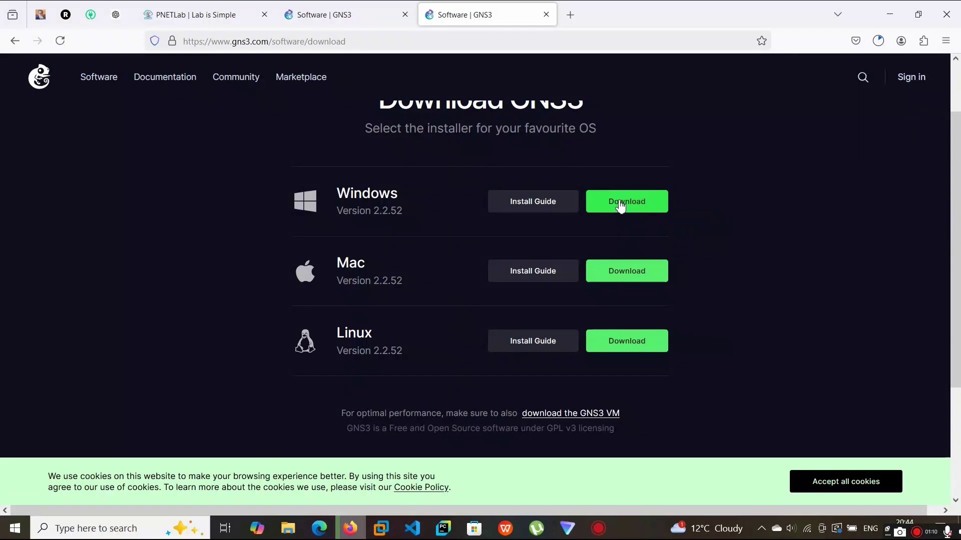
scroll(615, 205, up, 2)
click(626, 275)
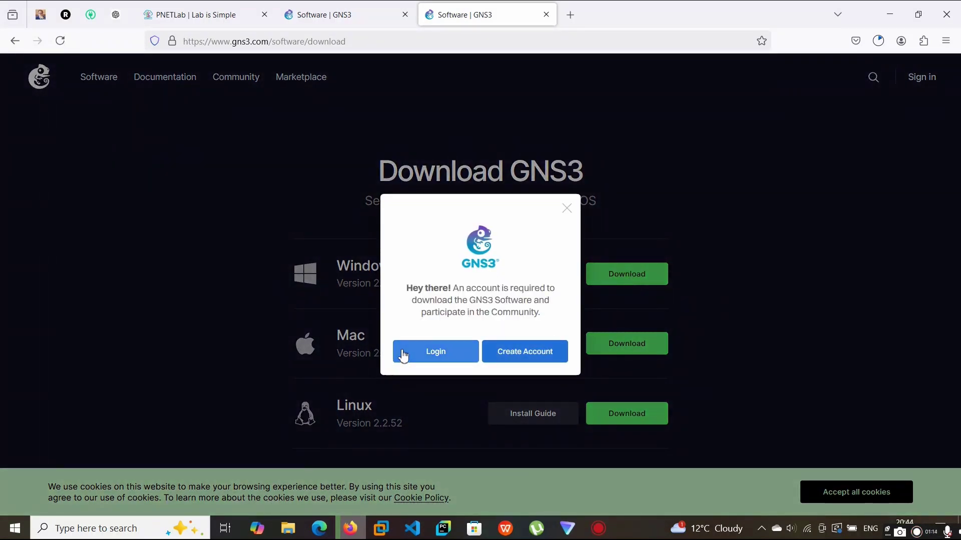
click(408, 352)
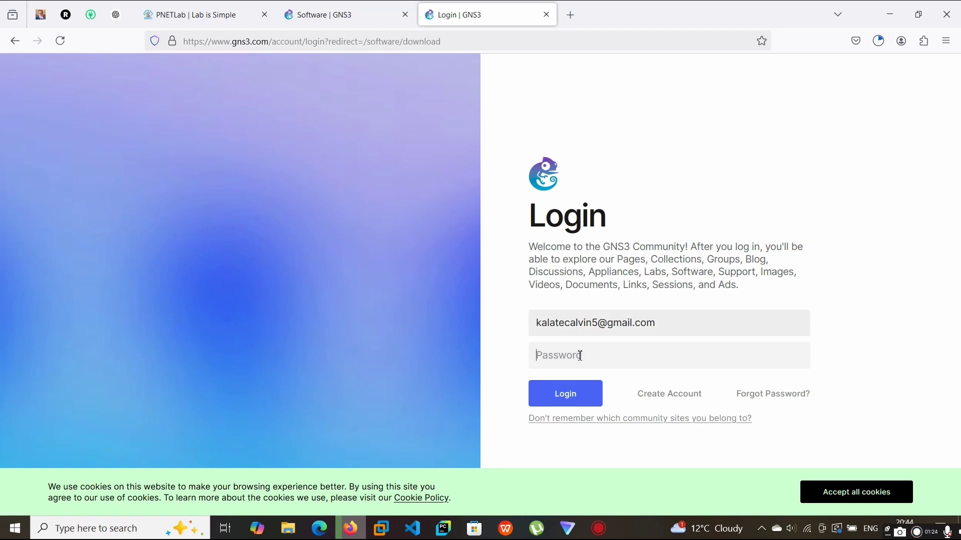
Log in with the account email and password, declining to save the password for gns3.com
key(ctrl+i)
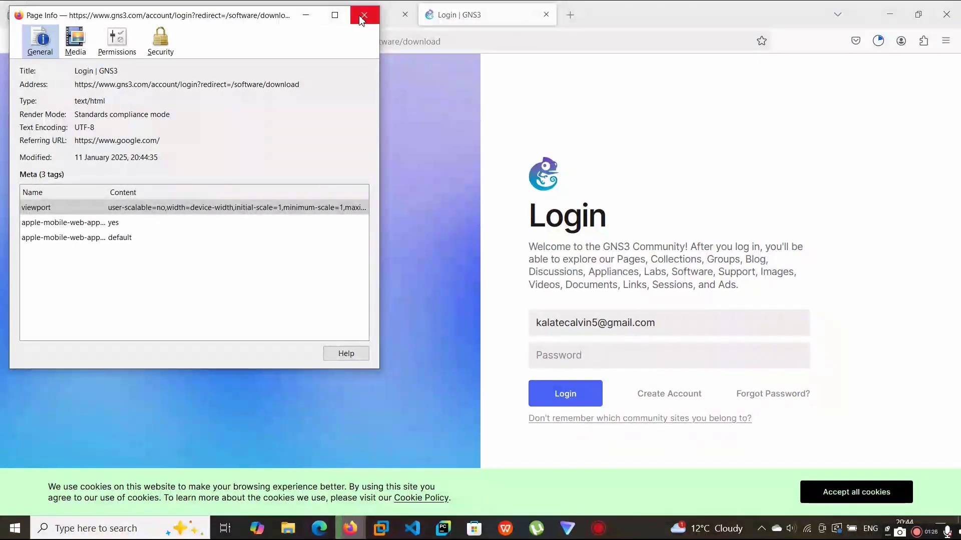
click(370, 14)
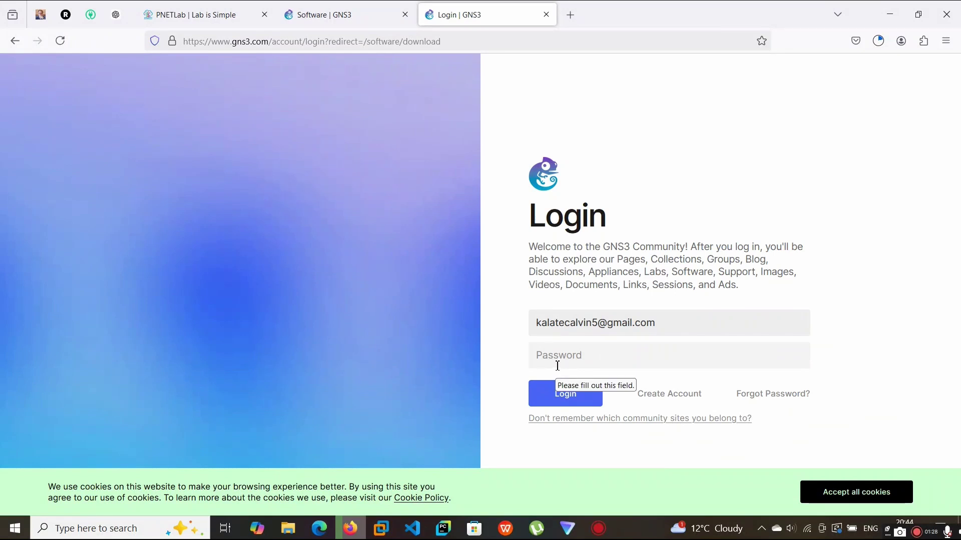
text(•)
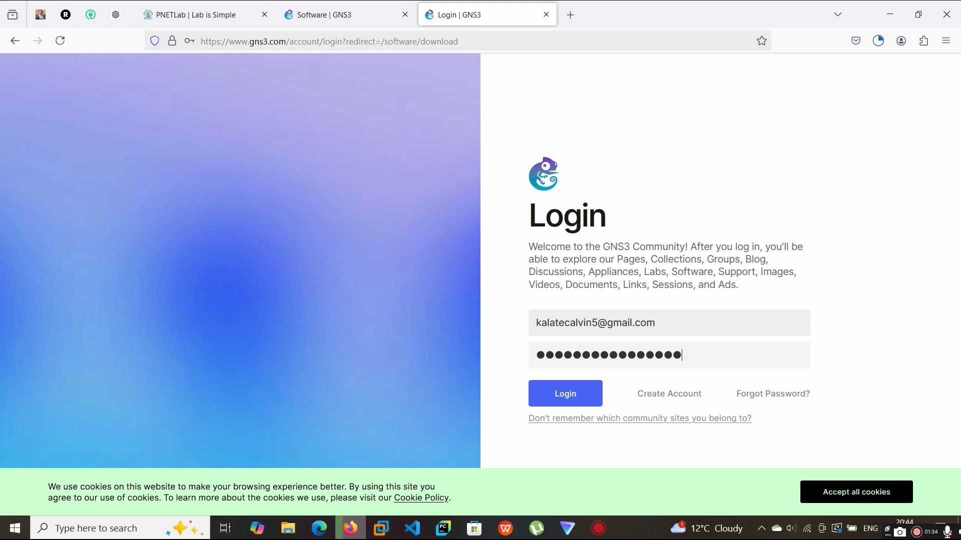
key(Return)
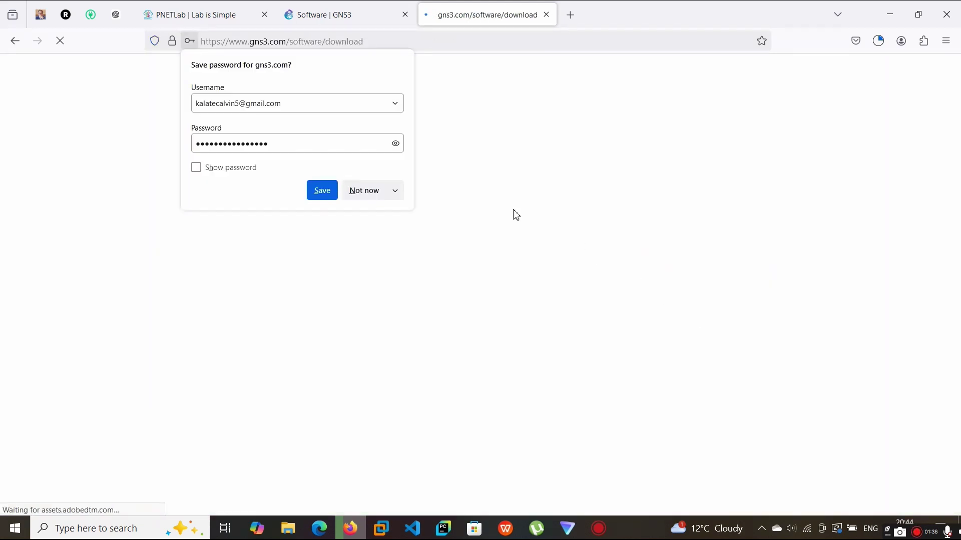
click(369, 192)
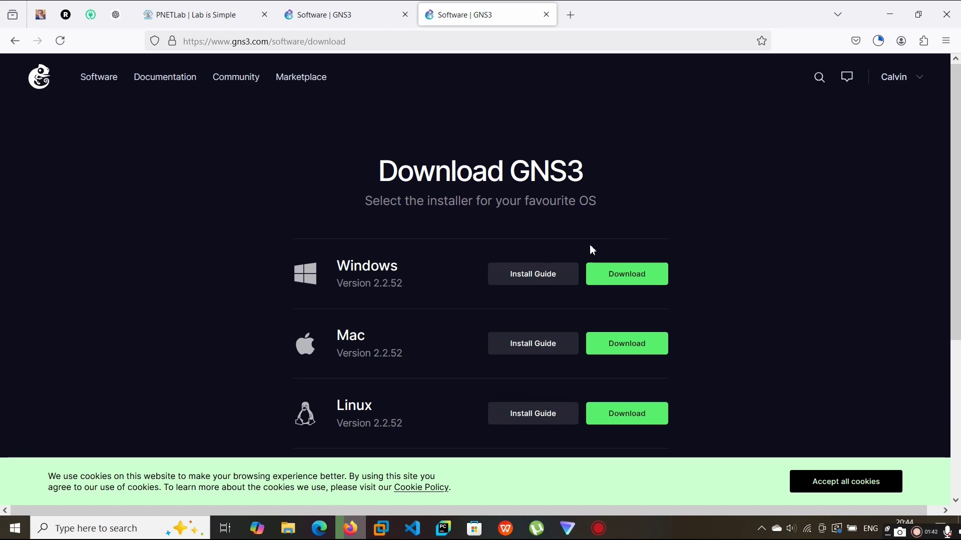
Start the GNS3 2.2.52 Windows installer download, closing the SolarWinds toolset offer tab and checking download progress
click(878, 41)
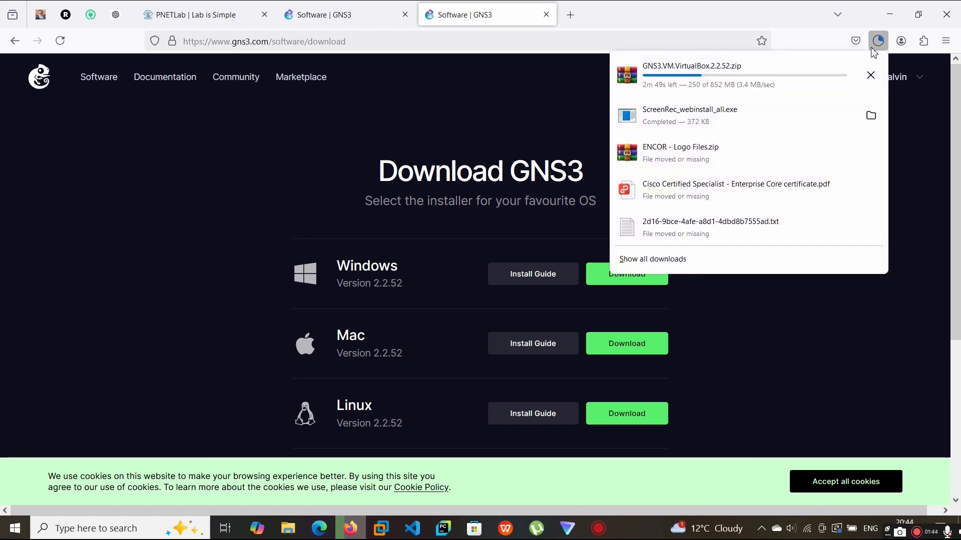
click(878, 41)
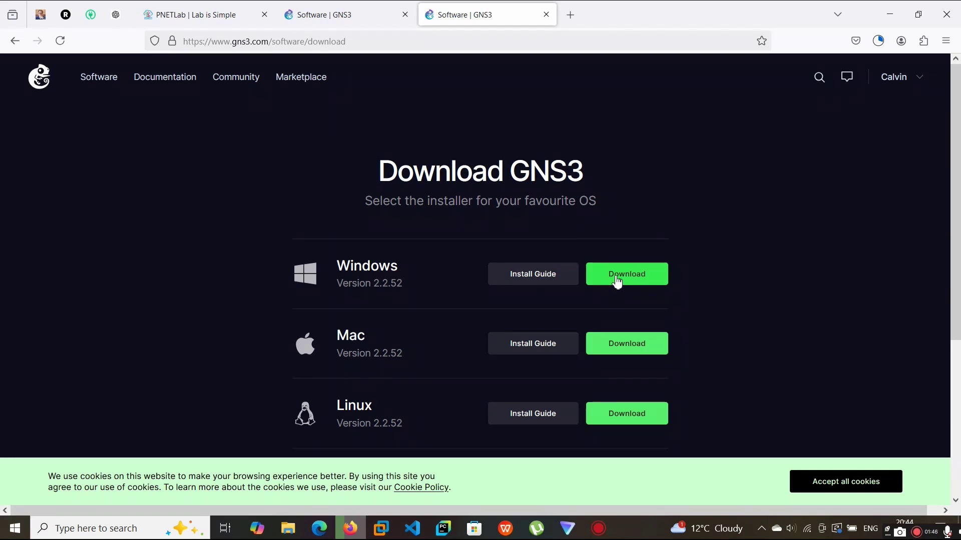
click(617, 280)
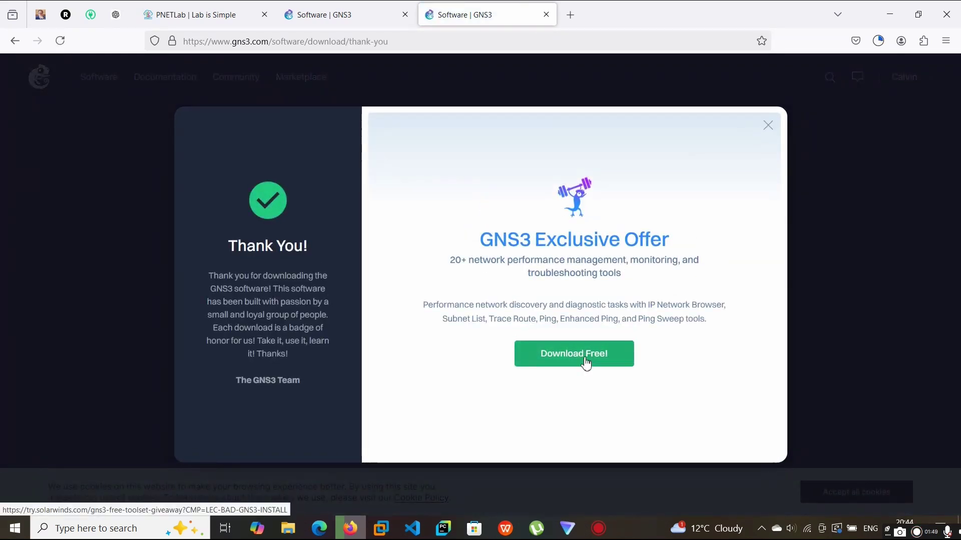
click(586, 361)
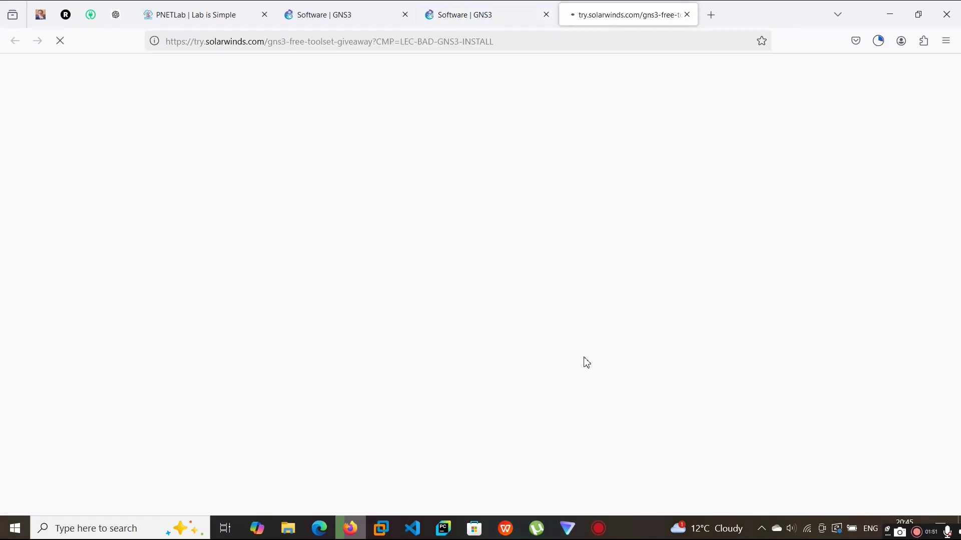
click(687, 16)
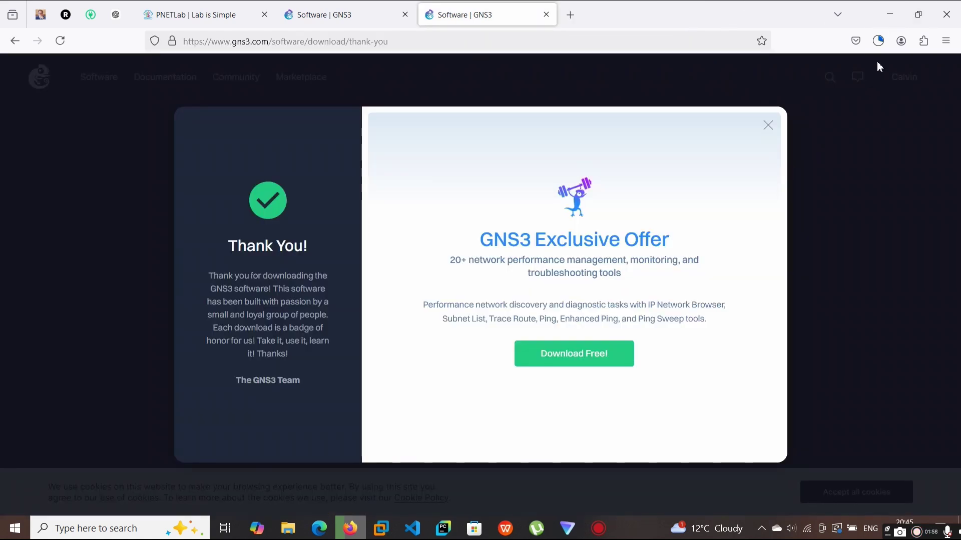
click(878, 40)
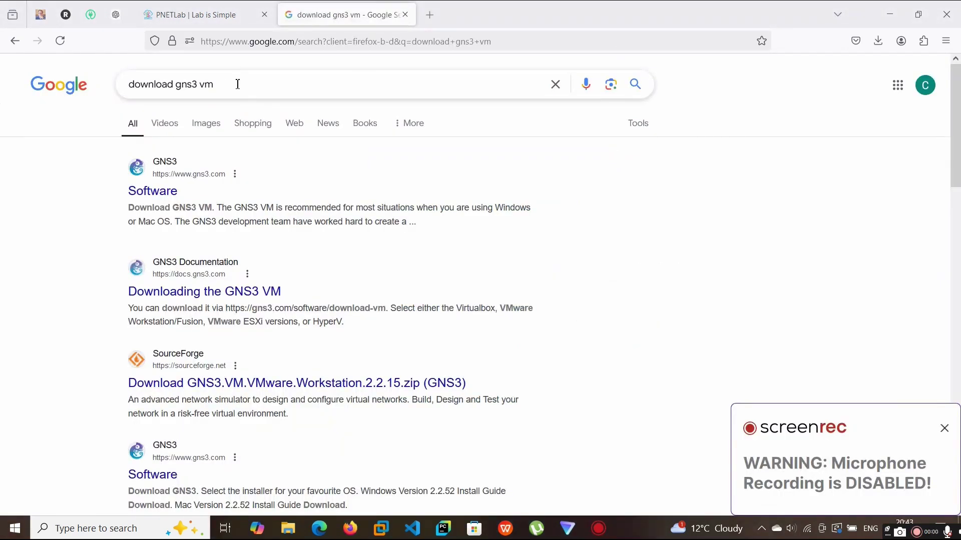
Edit the Google query back to 'download gns3 vm' and rerun the search
drag(238, 84, 131, 88)
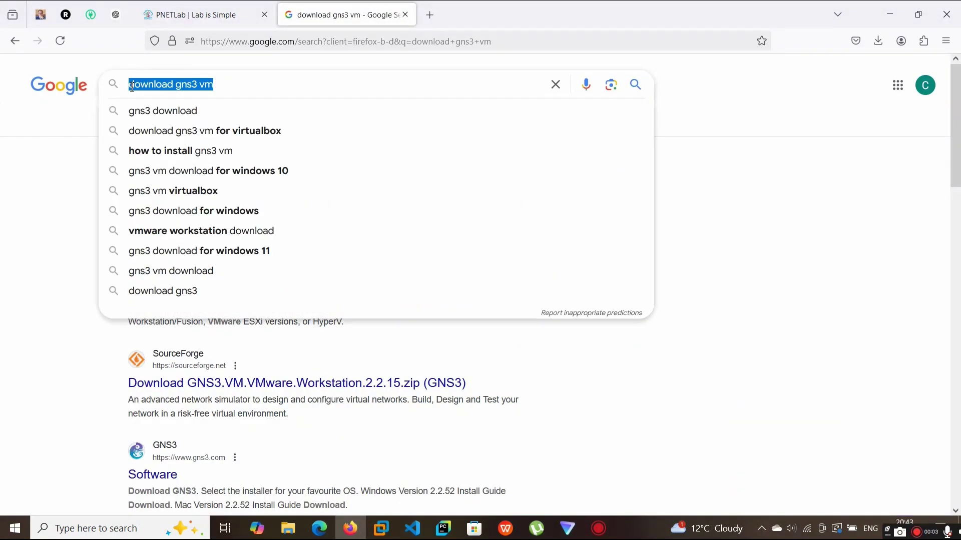
click(257, 84)
key(Down)
key(Down)
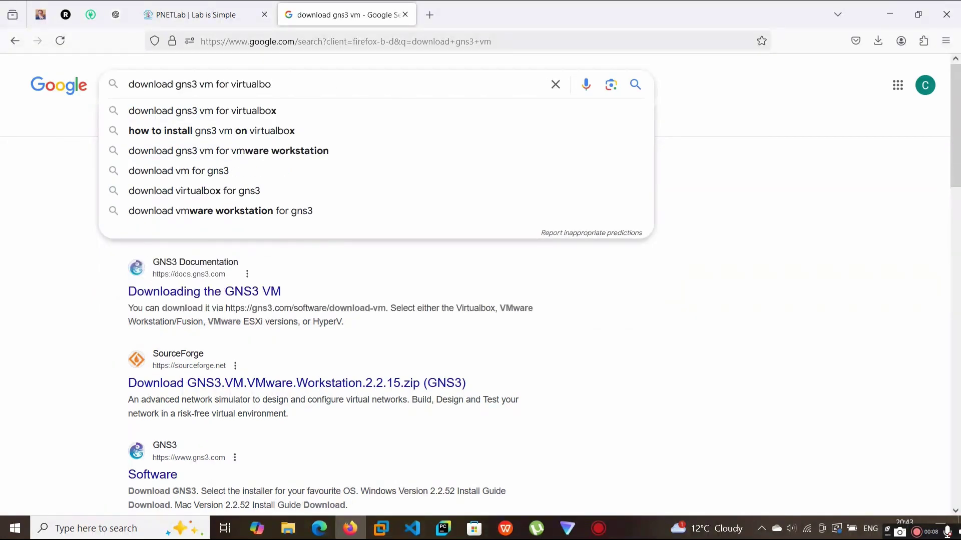
key(BackSpace)
key(BackSpace)
key(BackSpace)
key(BackSpace)
key(BackSpace)
key(BackSpace)
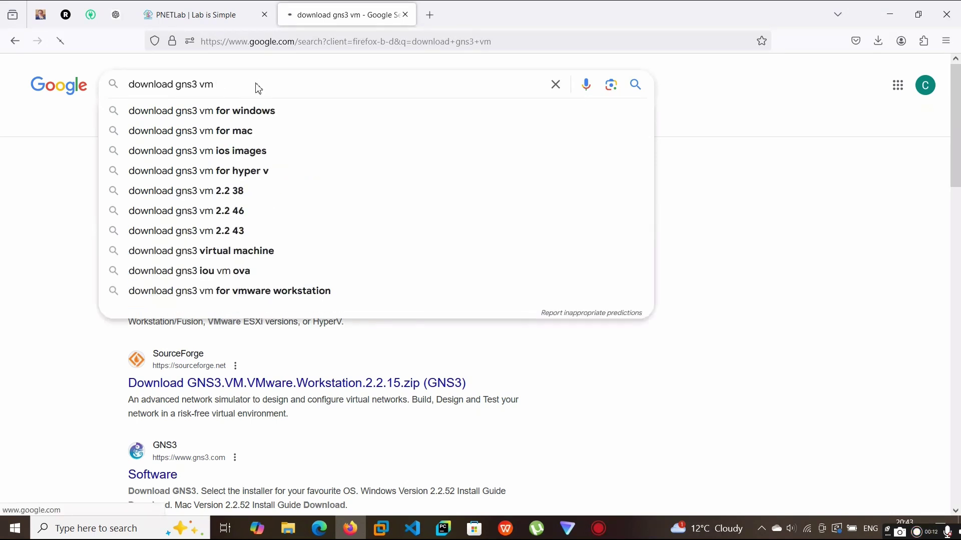
key(Return)
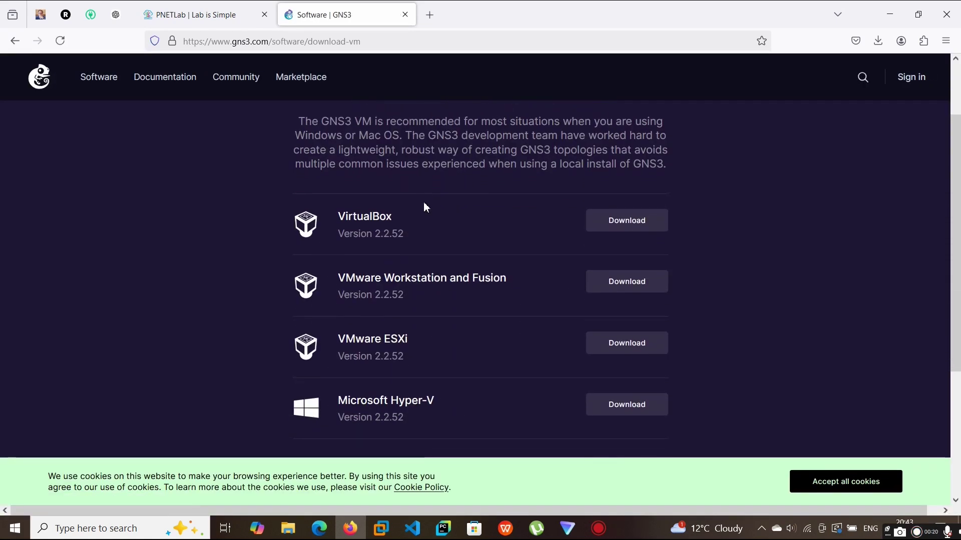
Download GNS3.VM.VirtualBox.2.2.52.zip with the VirtualBox row's Download button
scroll(426, 203, down, 3)
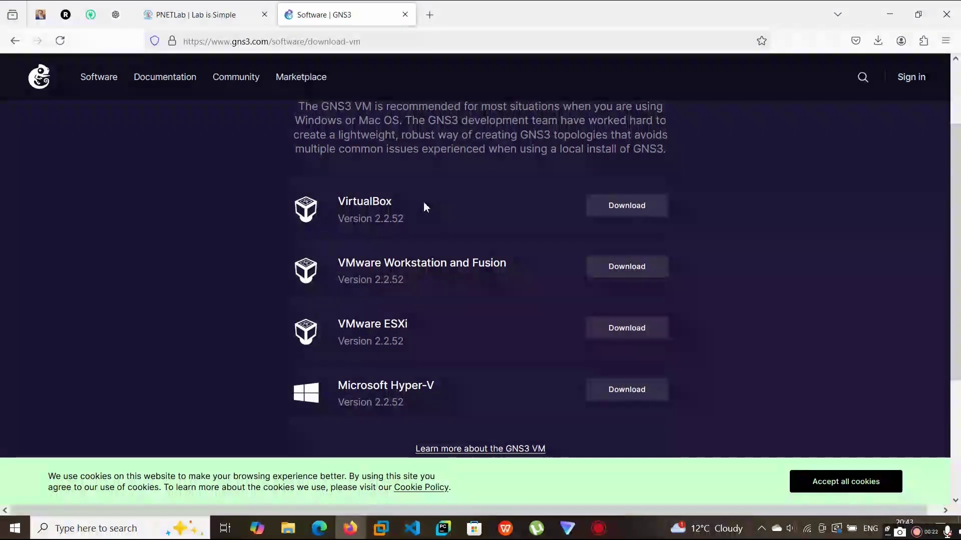
scroll(425, 202, up, 2)
drag(355, 144, 630, 146)
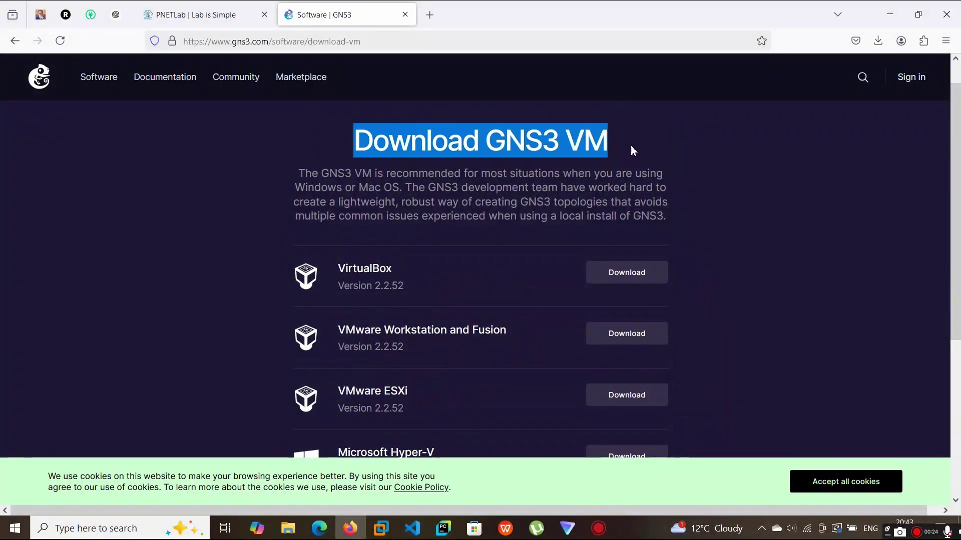
scroll(487, 308, down, 1)
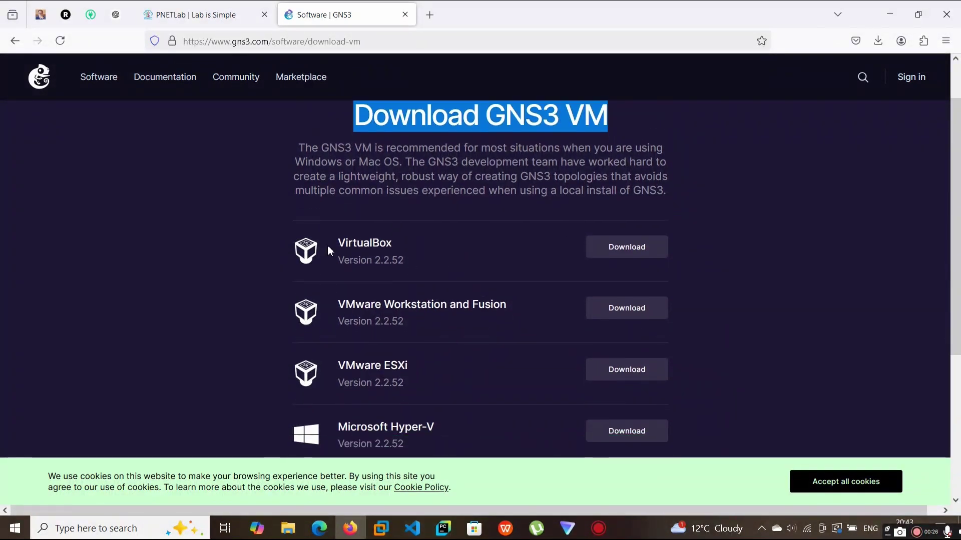
drag(399, 245, 331, 248)
scroll(432, 284, down, 2)
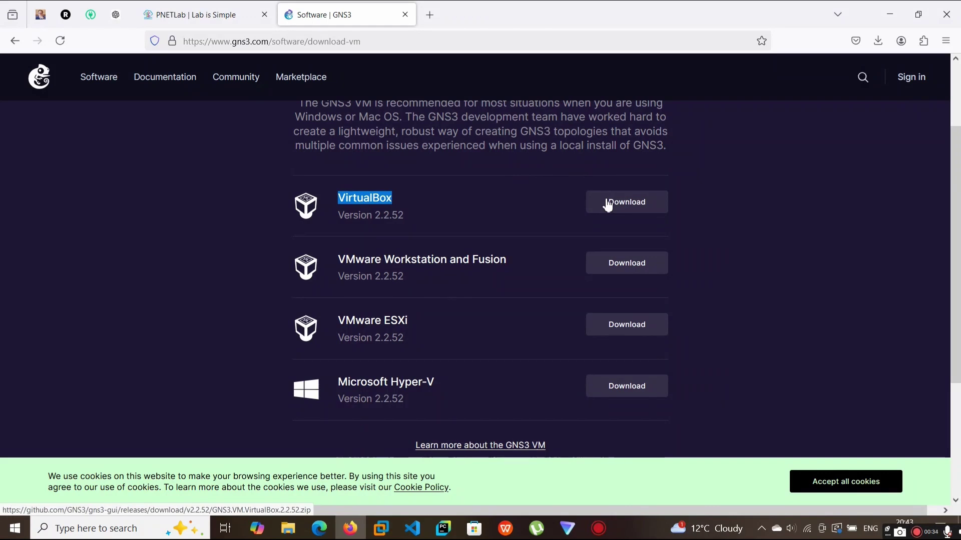
click(607, 203)
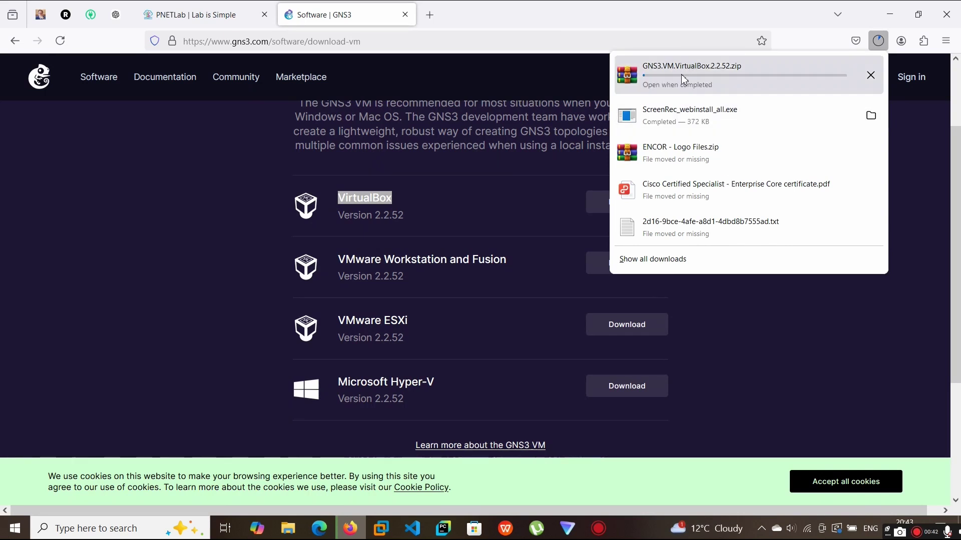
click(429, 15)
Search 'download the gns3 desktop app' in the new tab to reach the GNS3 Software page
text(down)
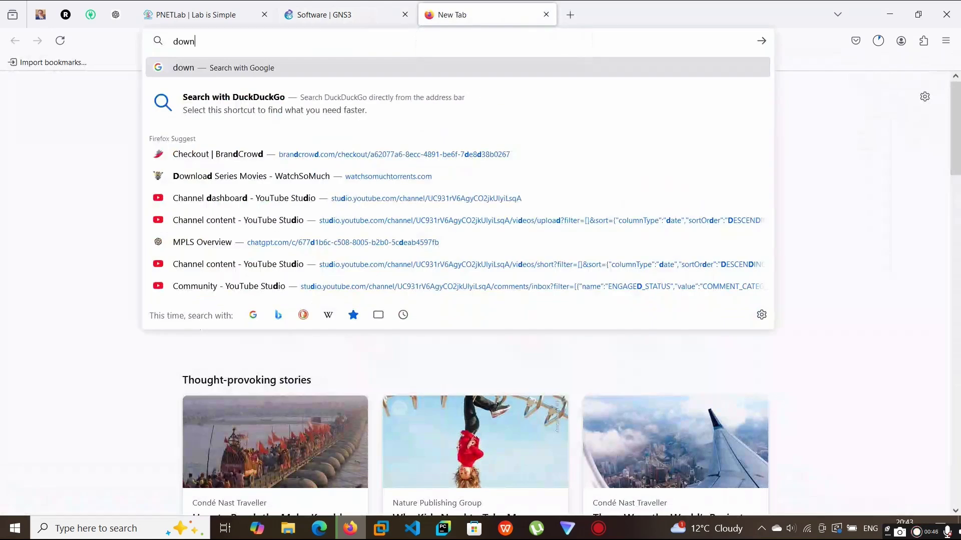
text(load the g)
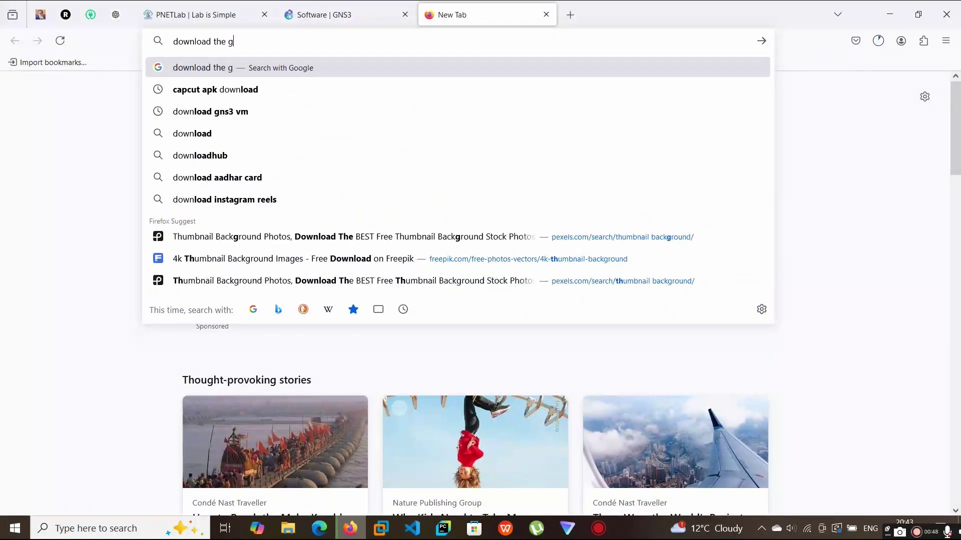
text(ns3 deskyop)
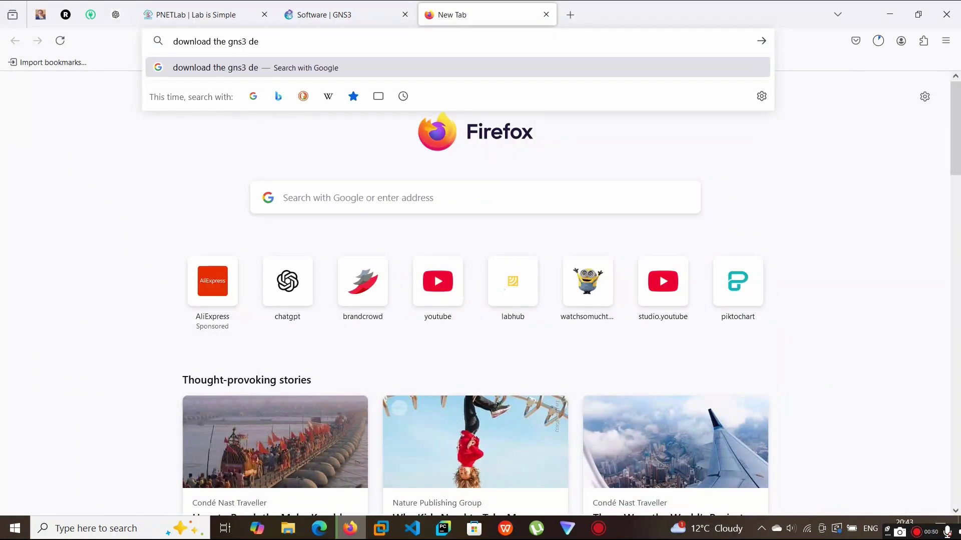
key(BackSpace)
key(BackSpace)
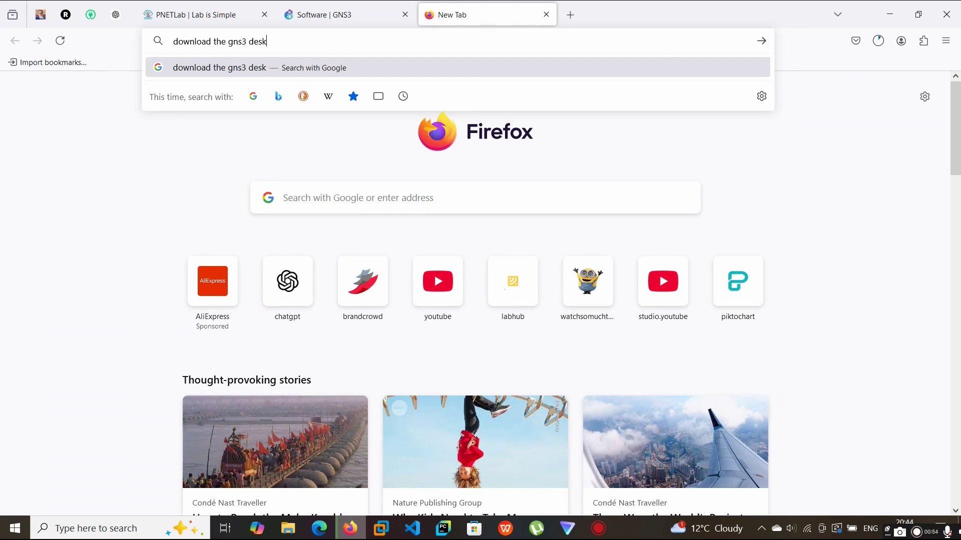
text(top app)
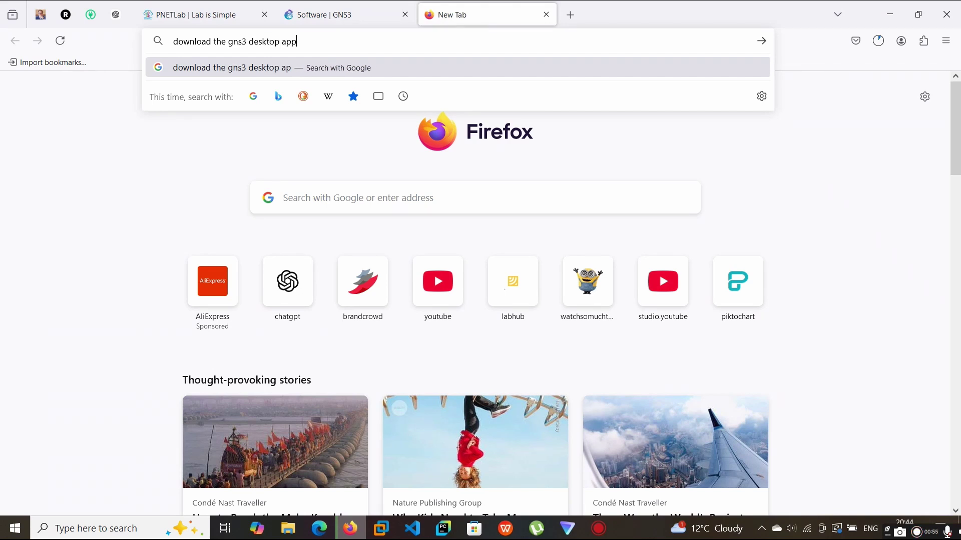
key(Return)
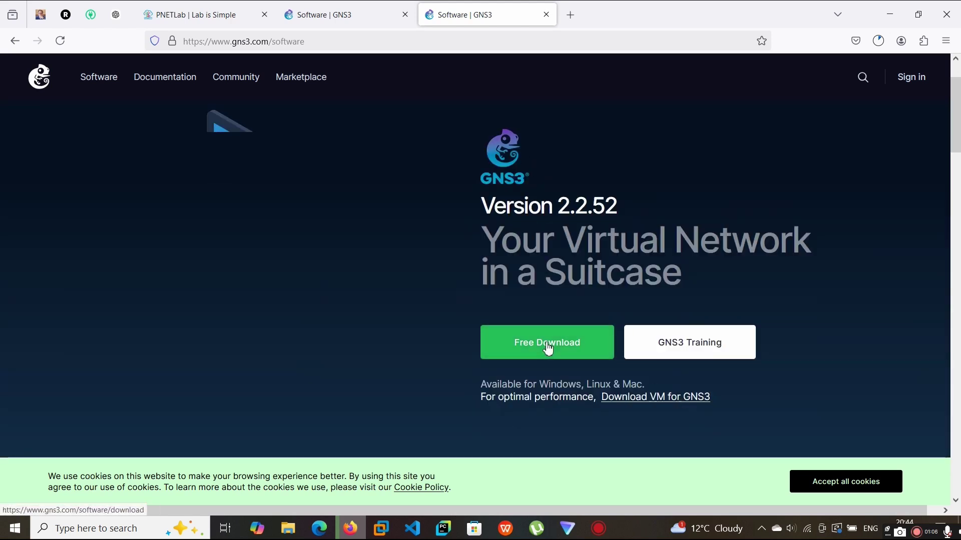
Request the GNS3 Windows installer from Free Download and follow the account prompt to Login
click(548, 345)
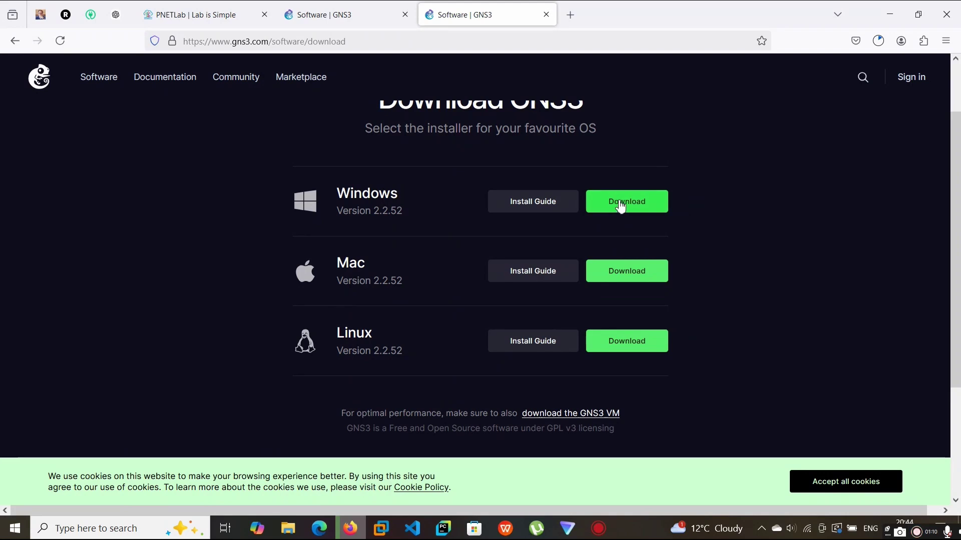
scroll(619, 208, up, 2)
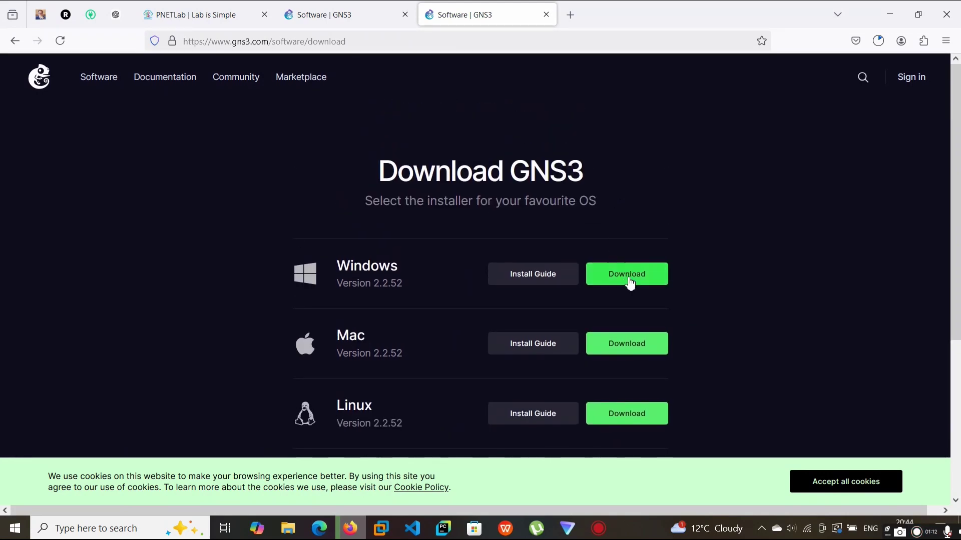
click(628, 277)
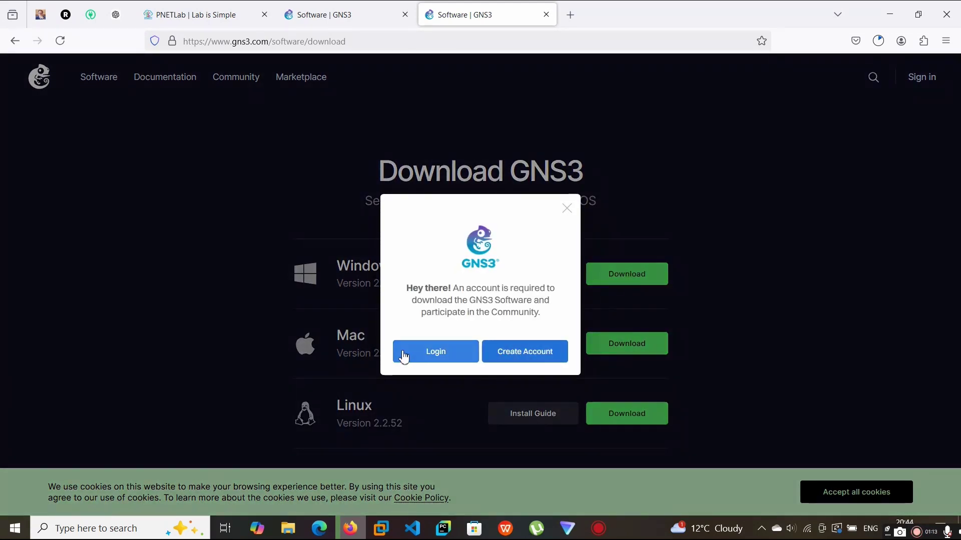
click(406, 351)
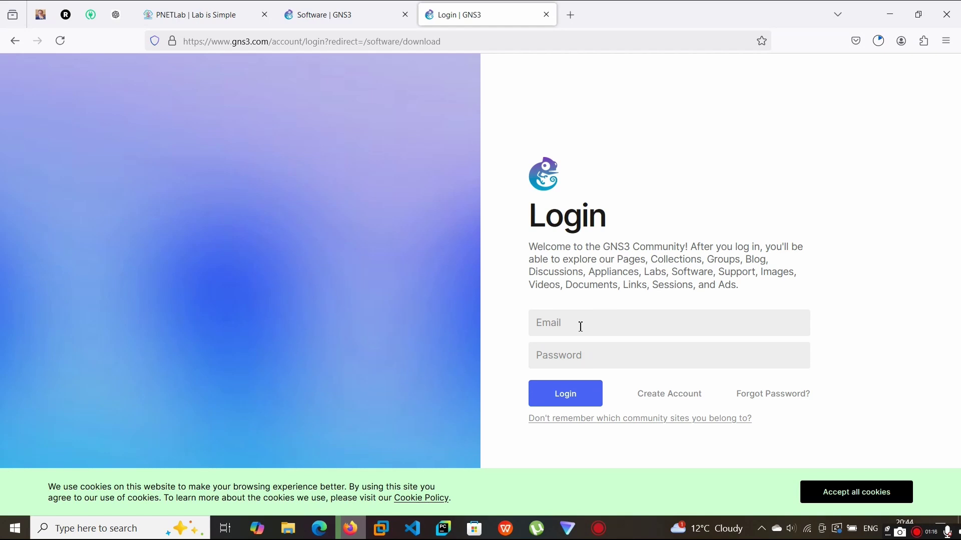
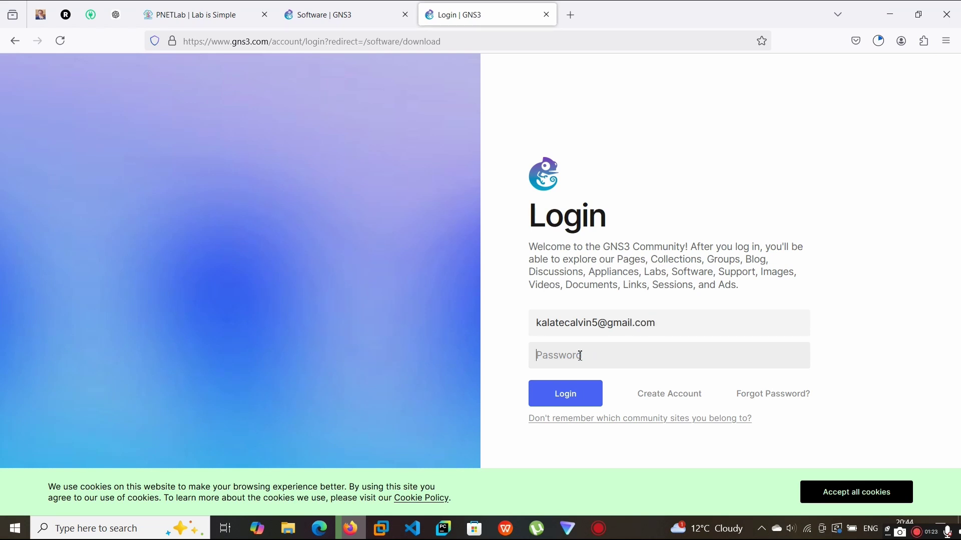
Log in with the account email and password, declining Firefox's offer to save the password
key(ctrl+i)
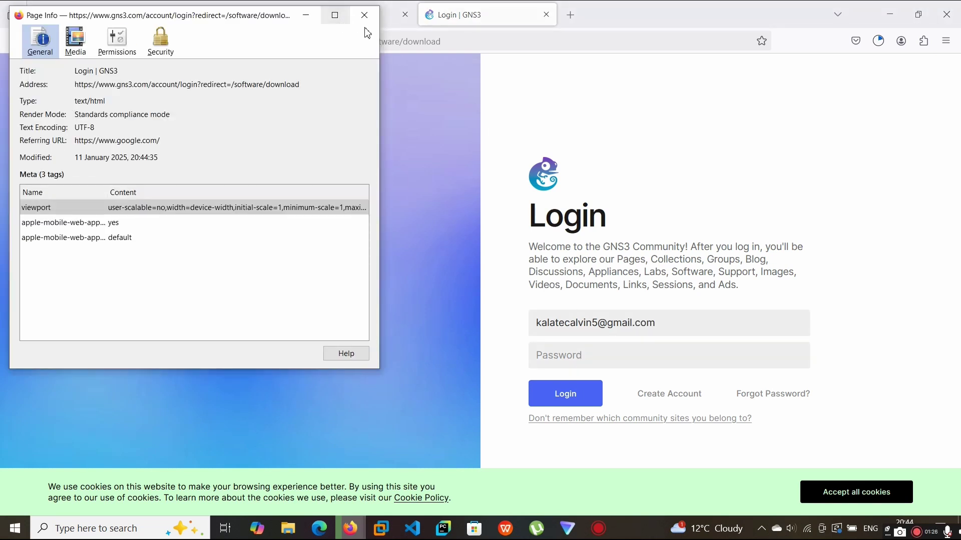
click(361, 21)
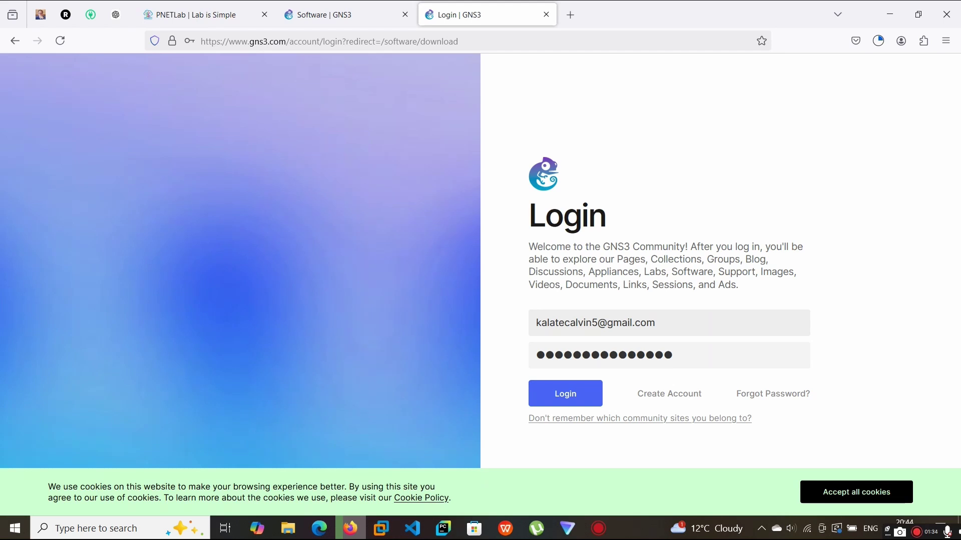
key(Return)
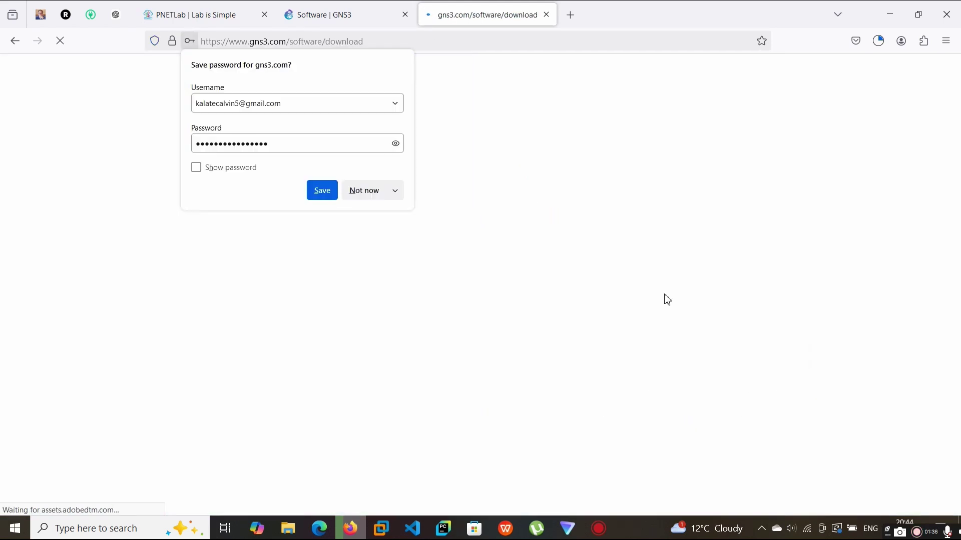
click(369, 190)
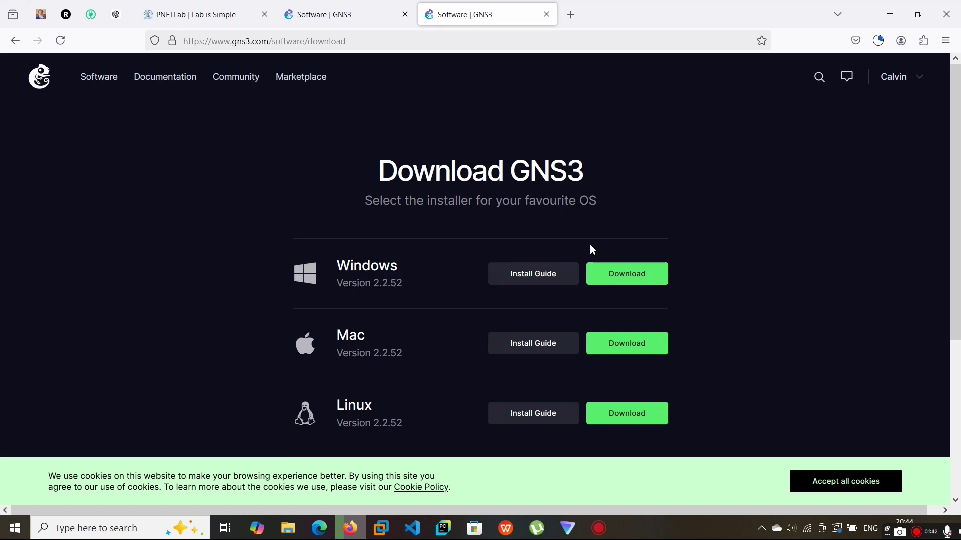
Check the running download's progress, then start the GNS3 2.2.52 Windows installer download
click(878, 41)
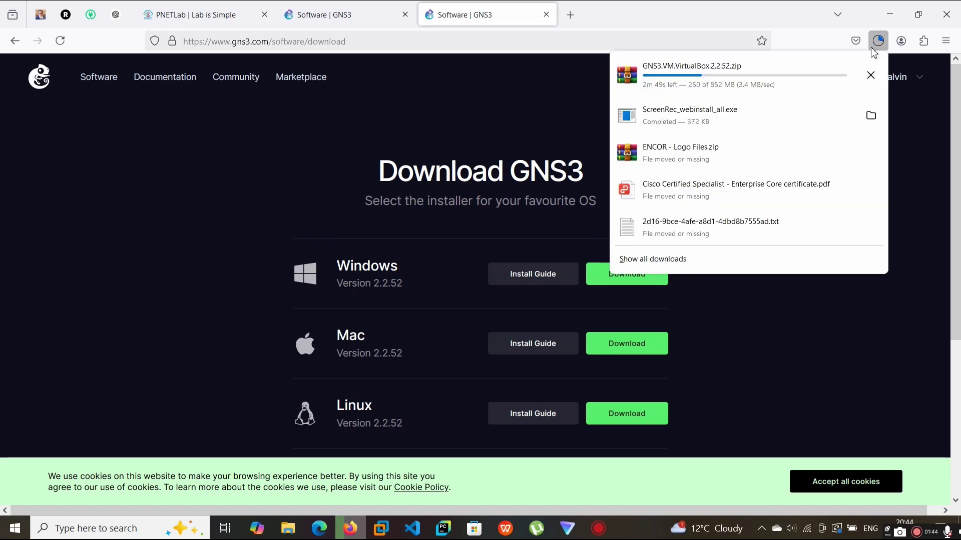
click(878, 40)
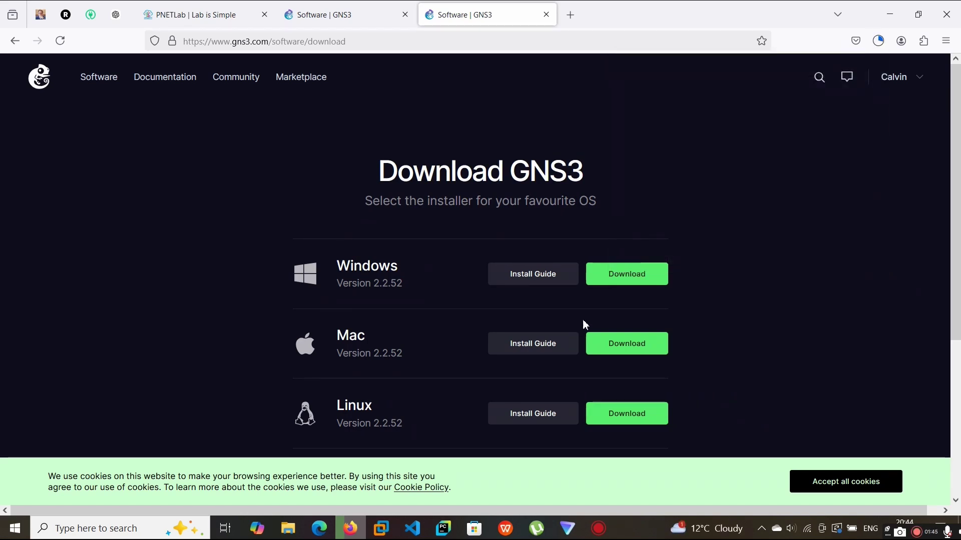
click(618, 283)
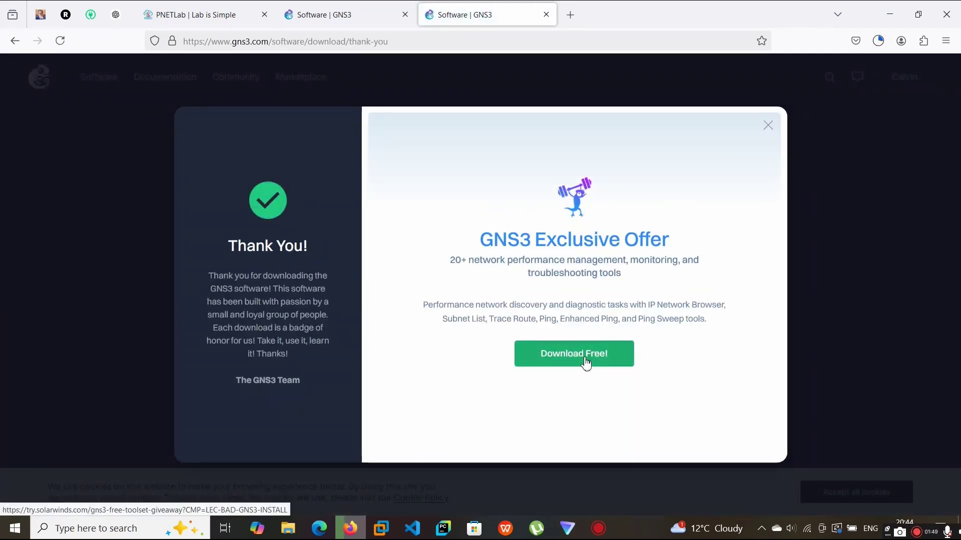
click(586, 363)
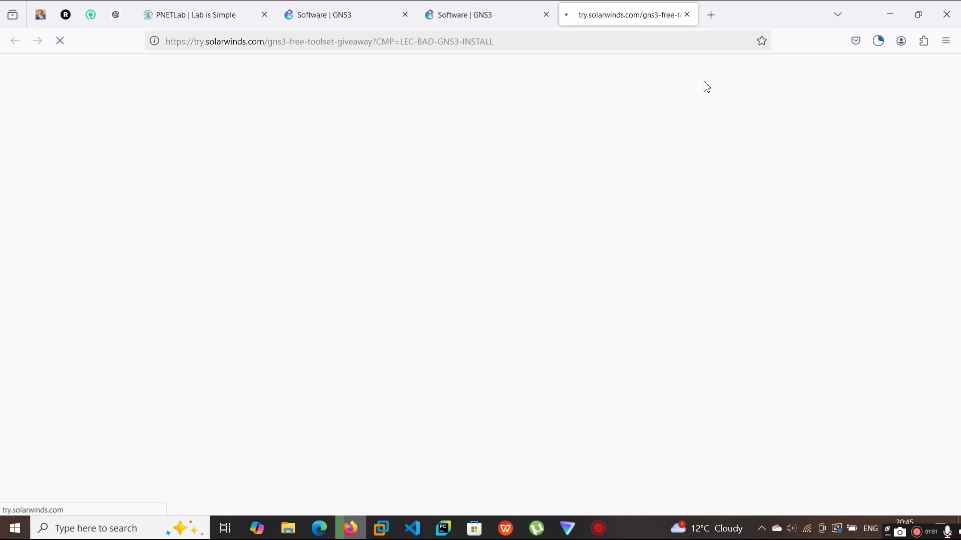
click(689, 16)
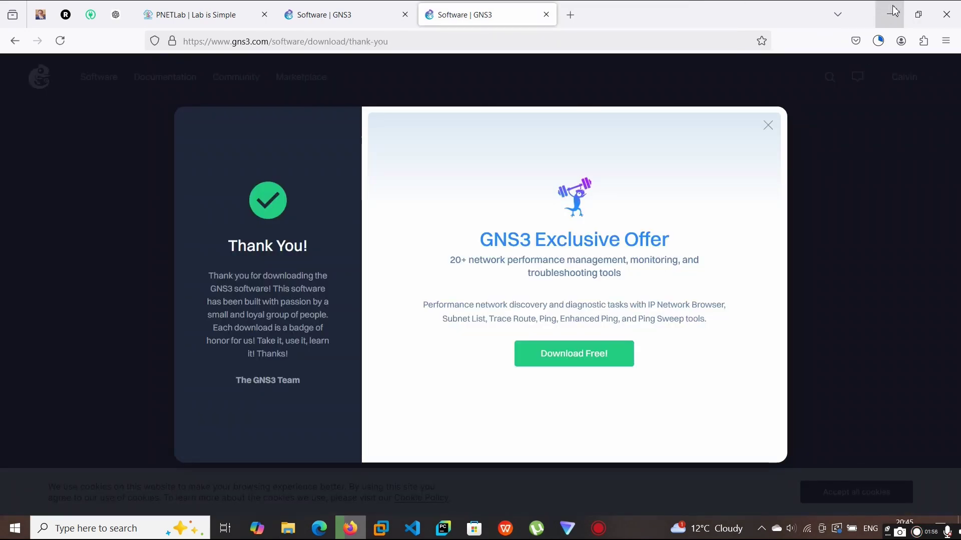
click(878, 40)
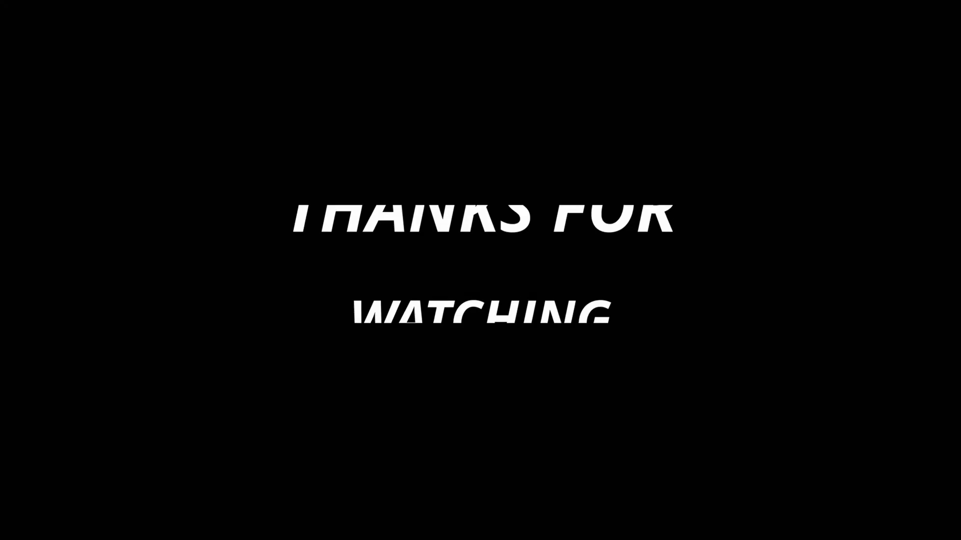